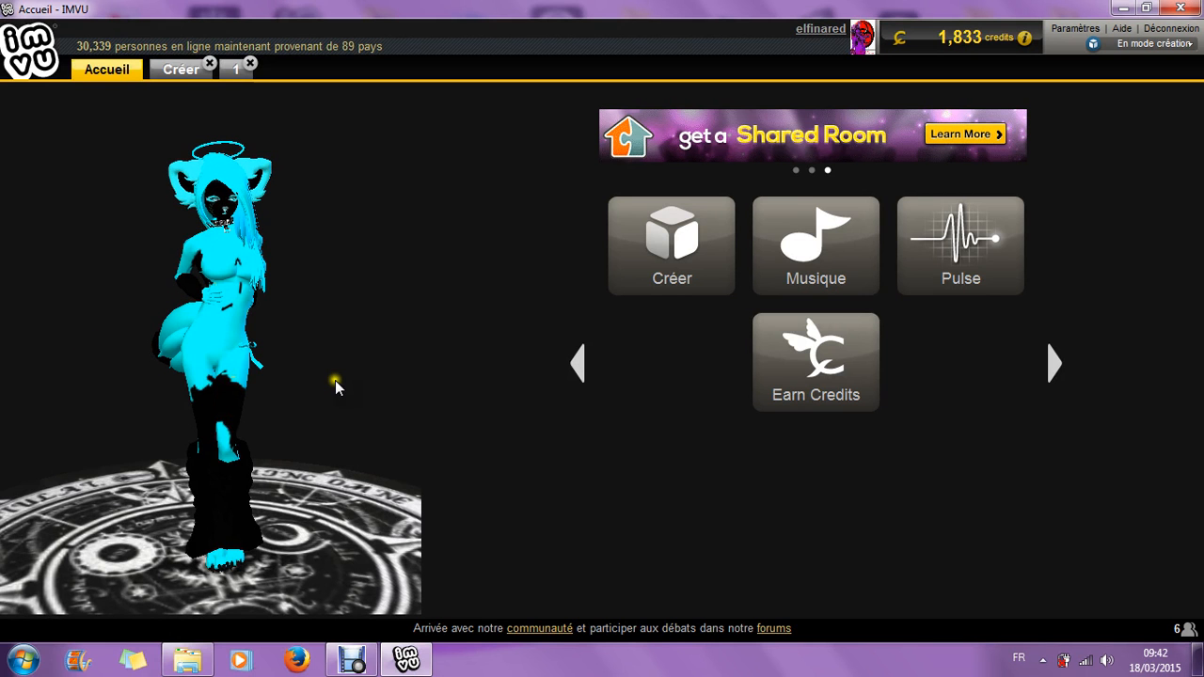
Replace the glasses mesh's opacity map with the dark 225x225 image from the dossier bureau folder and apply the changes
{"action": "left_click", "coordinate": [229, 73]}
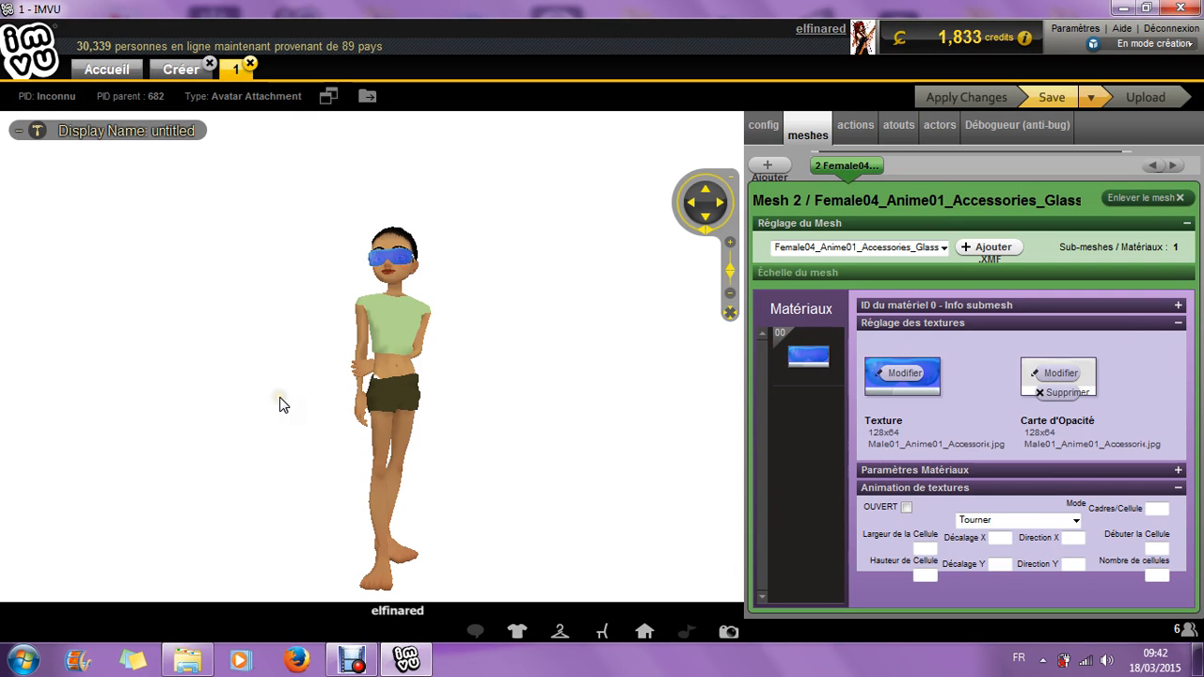
{"action": "scroll", "coordinate": [279, 405], "scroll_direction": "up", "scroll_amount": 5}
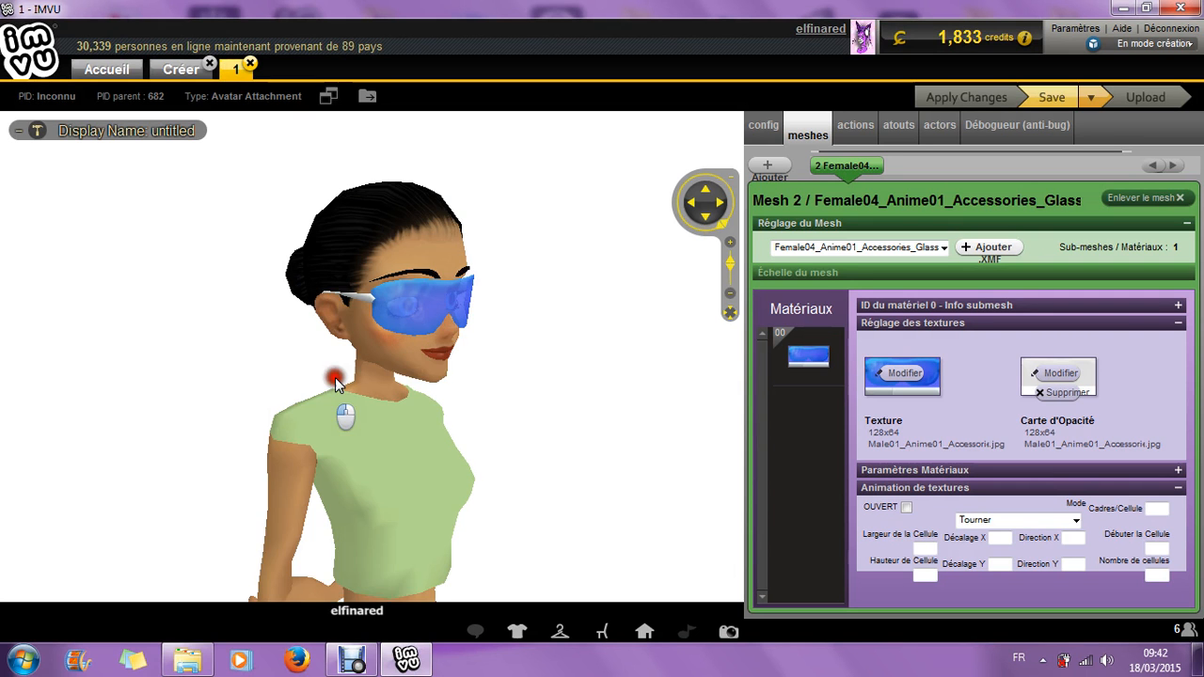
{"action": "mouse_move", "coordinate": [301, 381]}
{"action": "left_mouse_down"}
{"action": "mouse_move", "coordinate": [196, 374]}
{"action": "mouse_move", "coordinate": [320, 384]}
{"action": "left_mouse_up"}
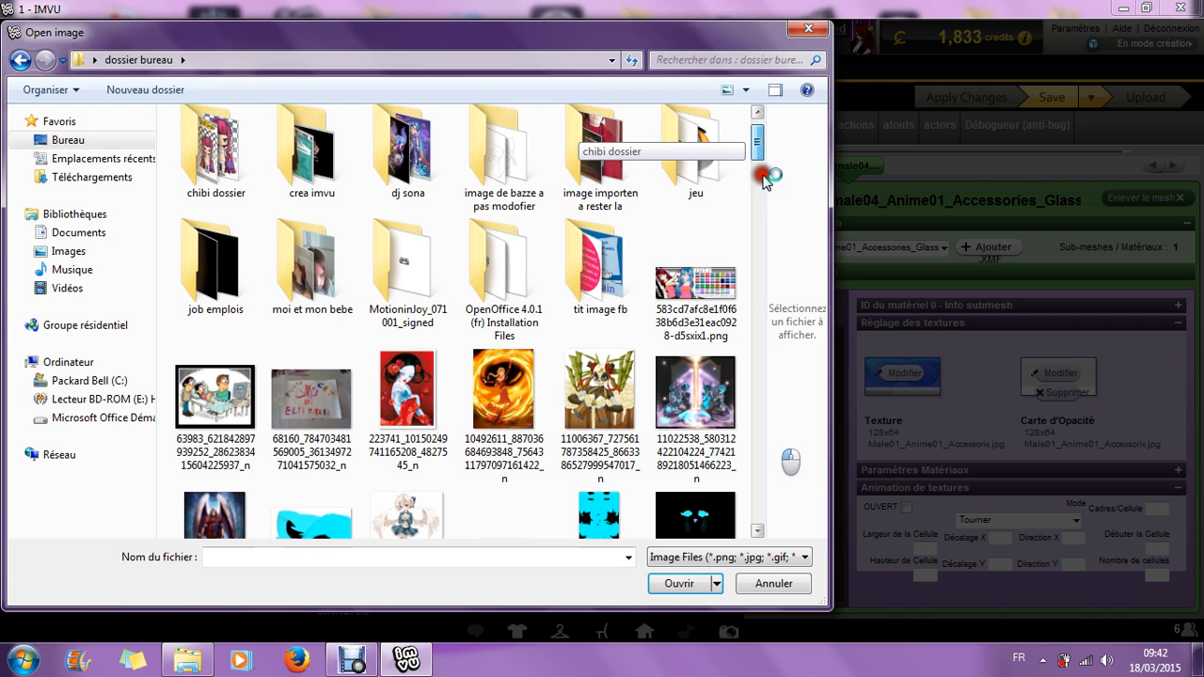
{"action": "left_click_drag", "start_coordinate": [765, 179], "coordinate": [764, 243]}
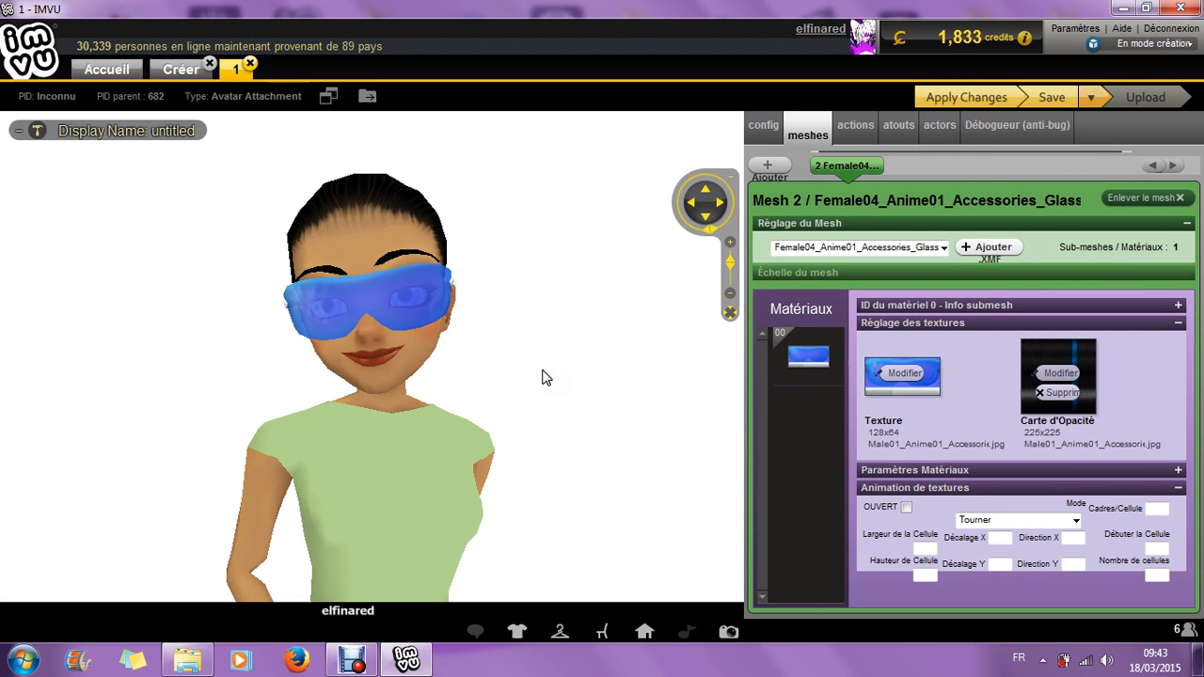
{"action": "left_click_drag", "start_coordinate": [542, 377], "coordinate": [852, 141]}
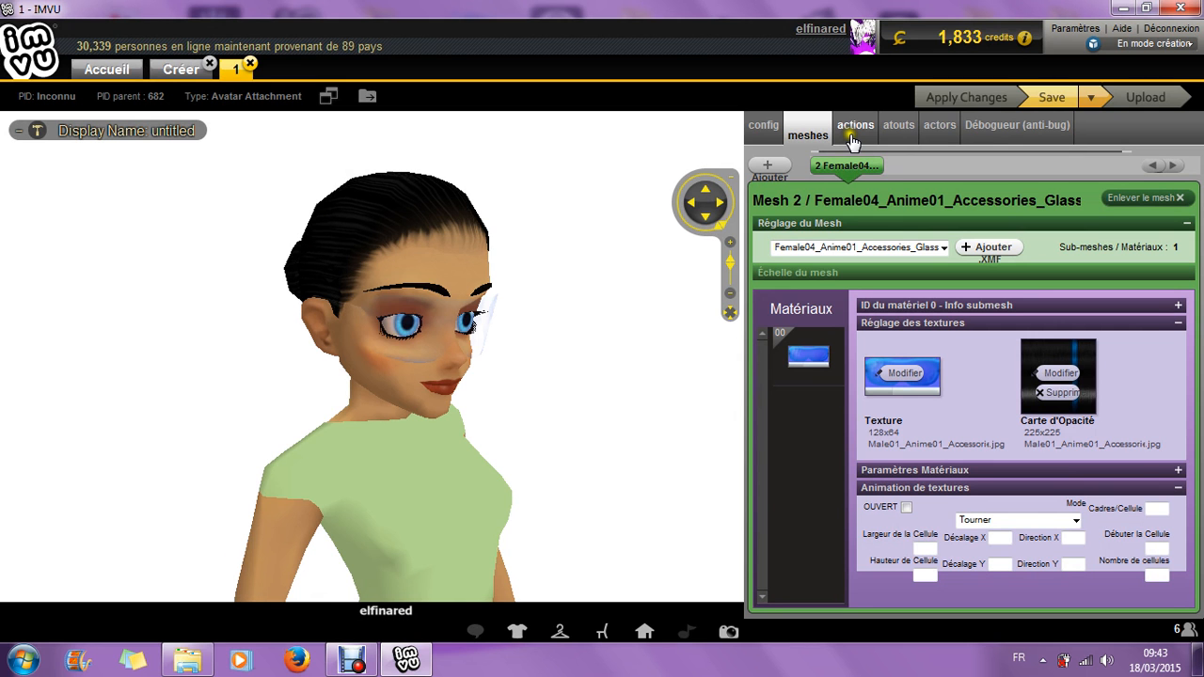
Add a new action and load the first DJ Sona Kinetic OGG file from the mix > dj sona folder as its sound
{"action": "left_click", "coordinate": [852, 141]}
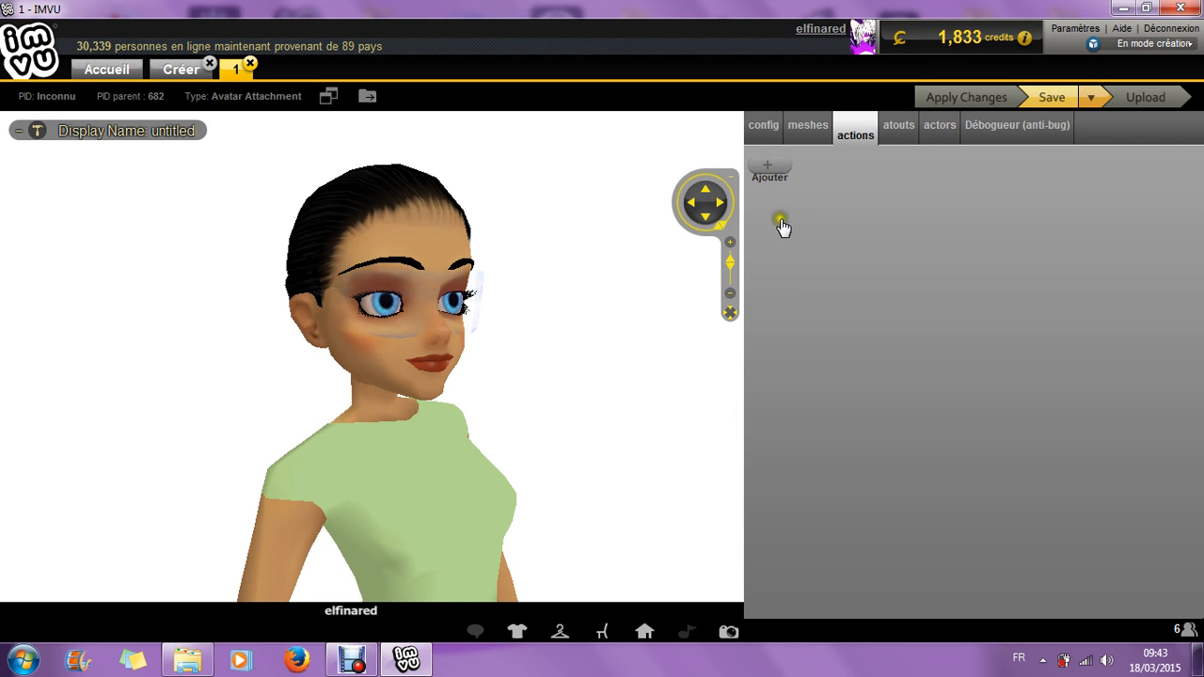
{"action": "left_click", "coordinate": [768, 167]}
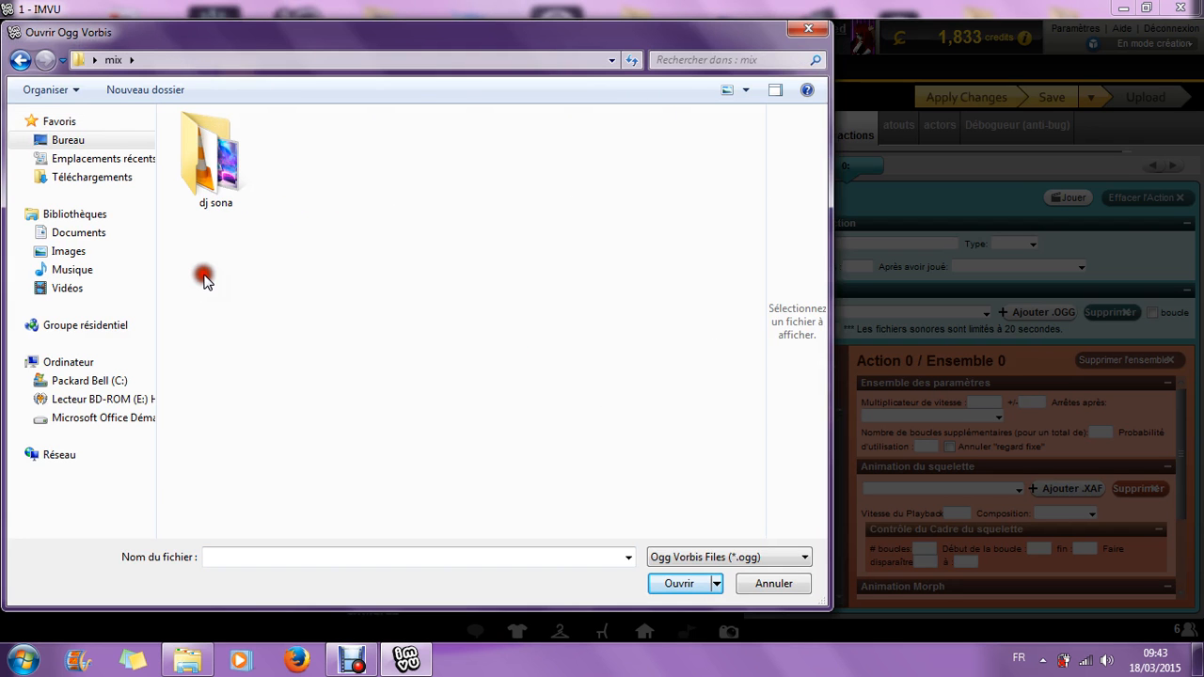
{"action": "left_click", "coordinate": [212, 170]}
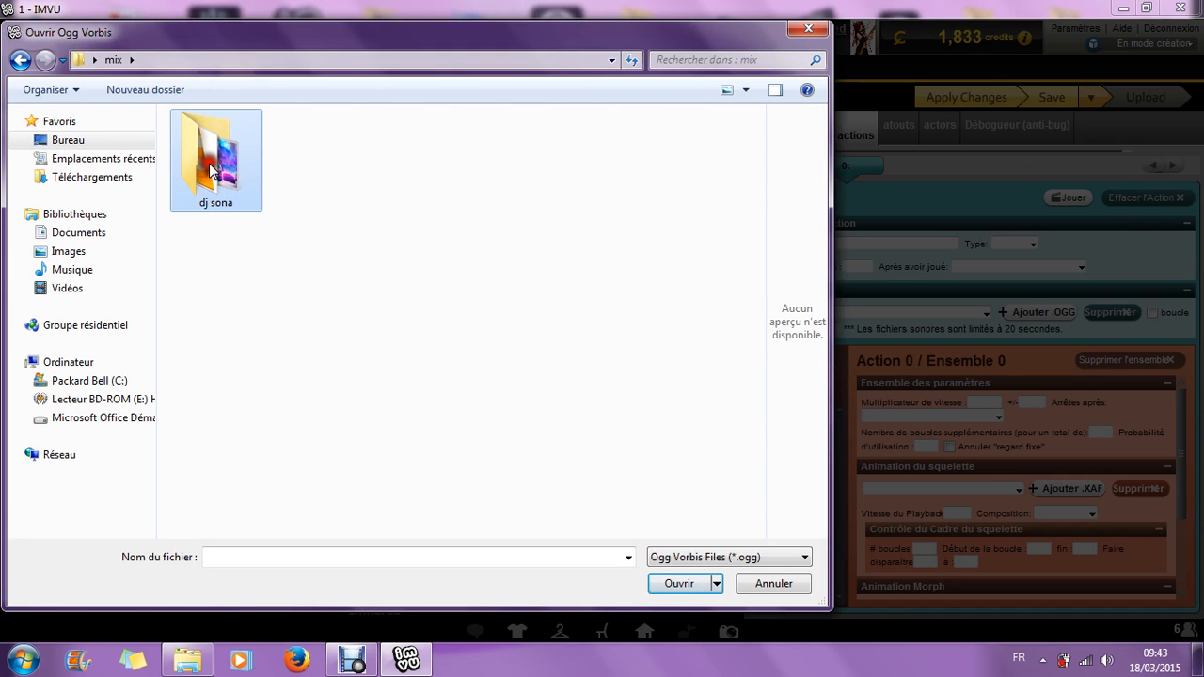
{"action": "double_click", "coordinate": [212, 170]}
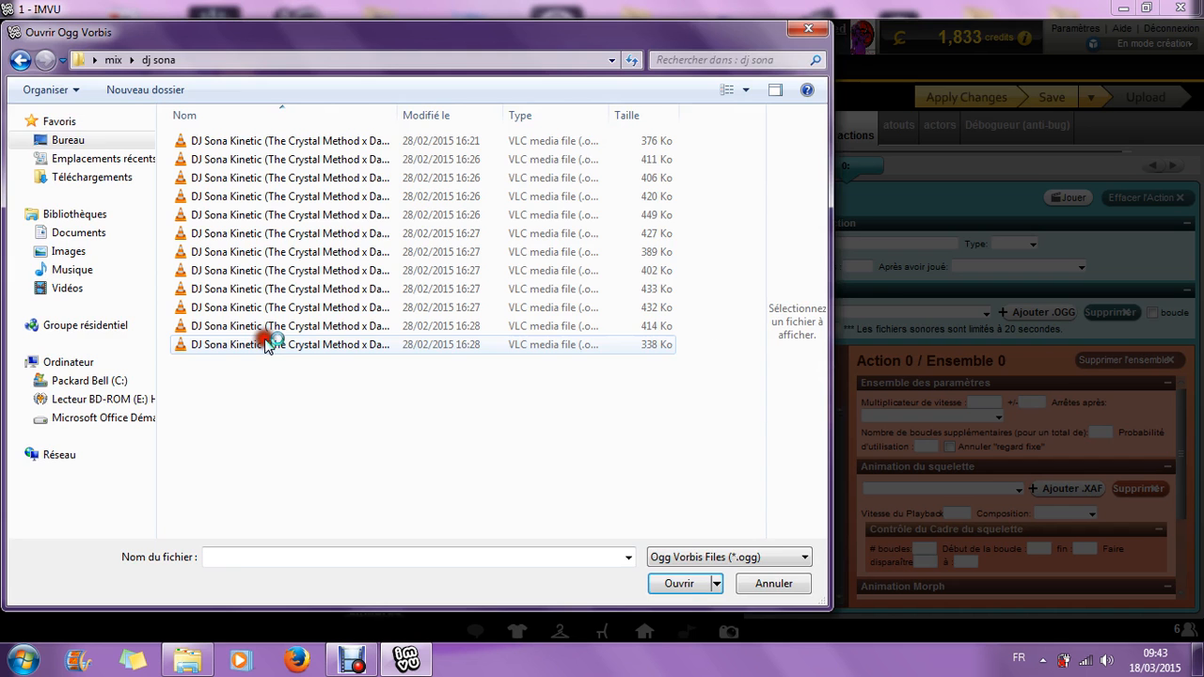
{"action": "double_click", "coordinate": [291, 142]}
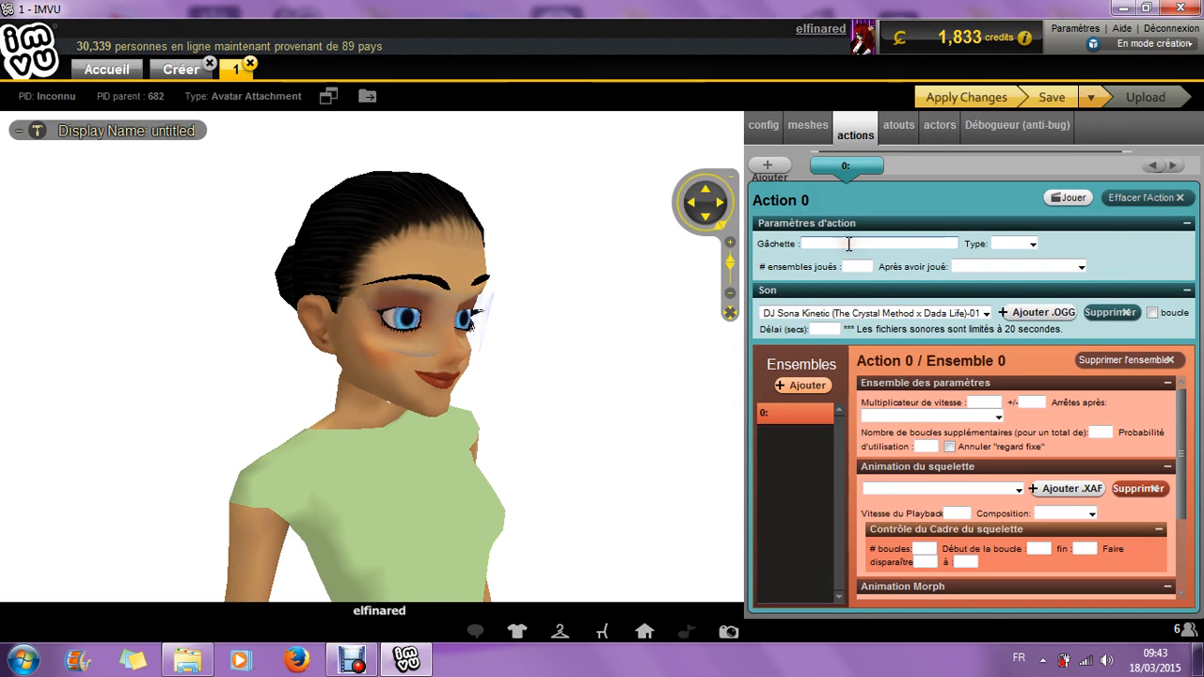
Set Action 0's trigger to djk1, type to Avatar, number of ensembles played to 1, and after-play behaviour to Choisir un nouvel ensemble
{"action": "left_click", "coordinate": [850, 244]}
{"action": "type", "text": "djk1"}
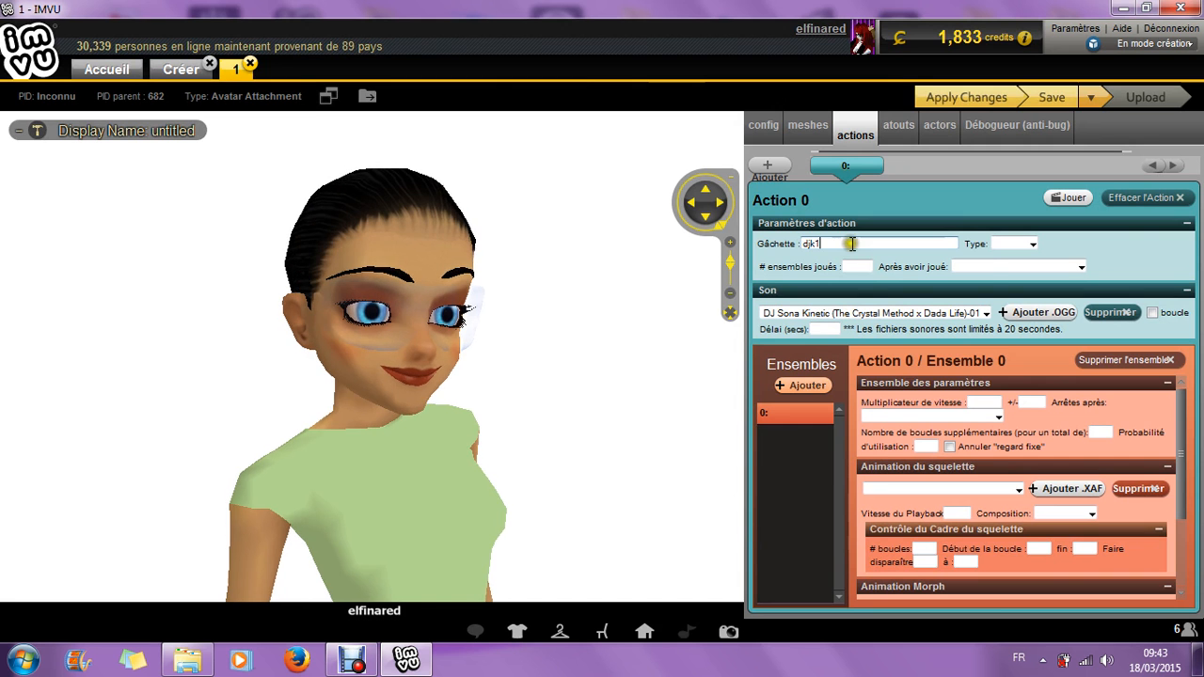
{"action": "left_click", "coordinate": [1030, 244]}
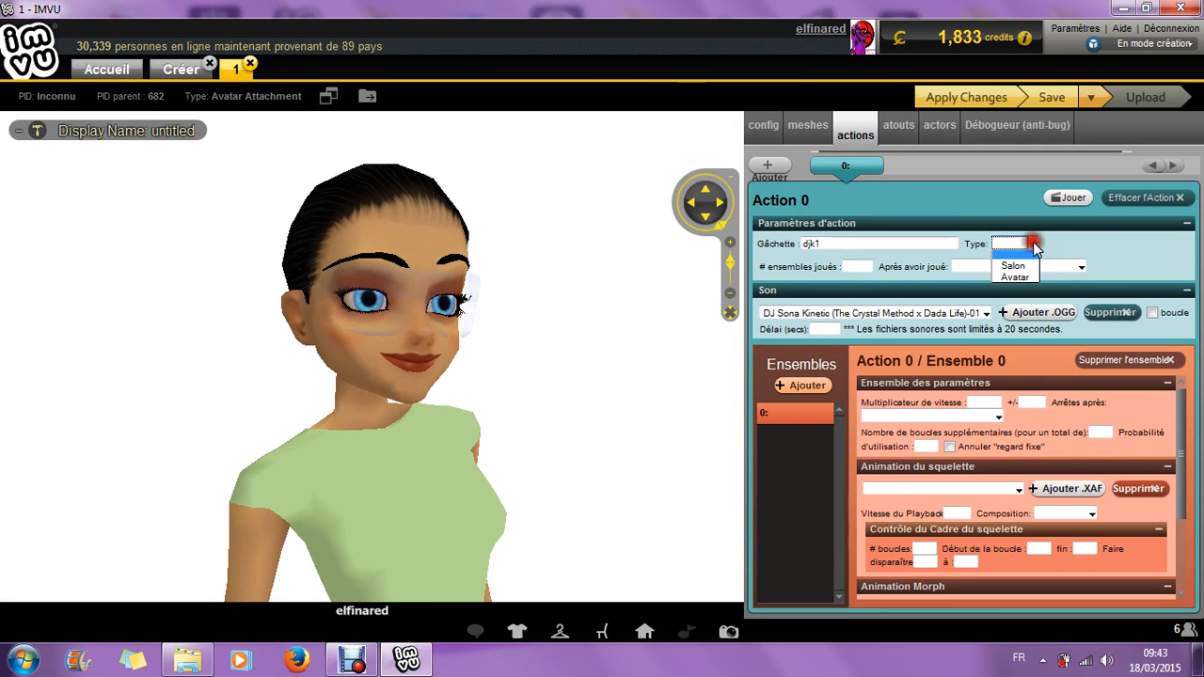
{"action": "left_click", "coordinate": [1011, 261]}
{"action": "left_click", "coordinate": [1049, 269]}
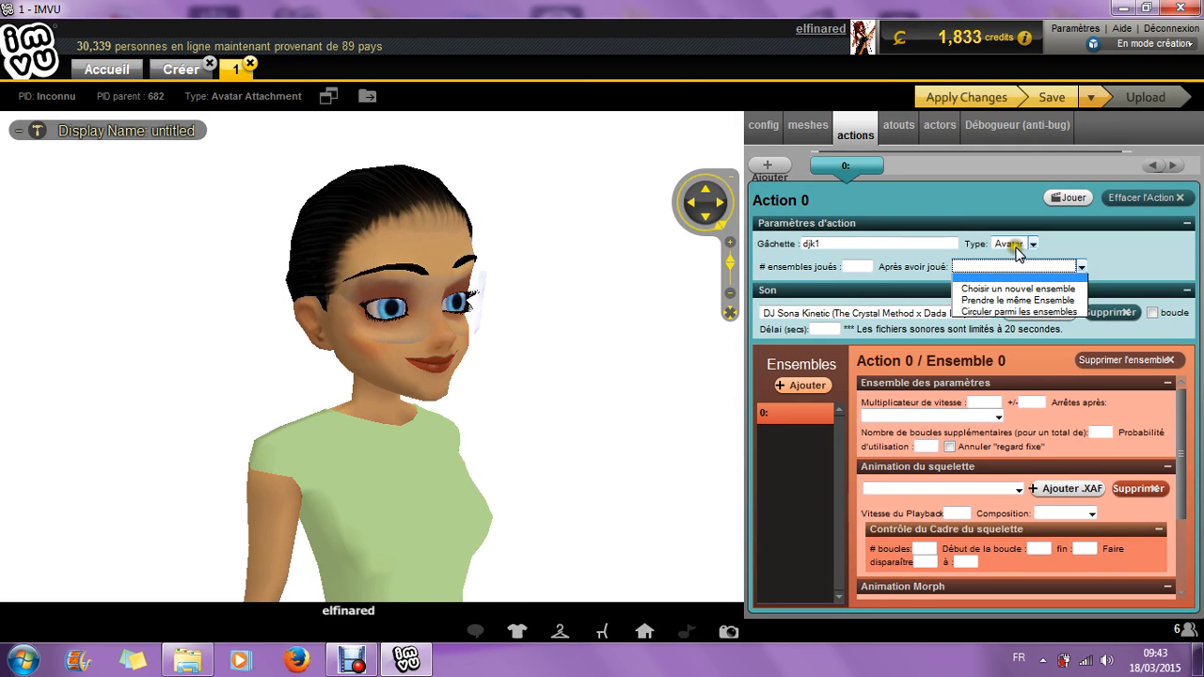
{"action": "left_click", "coordinate": [1012, 289]}
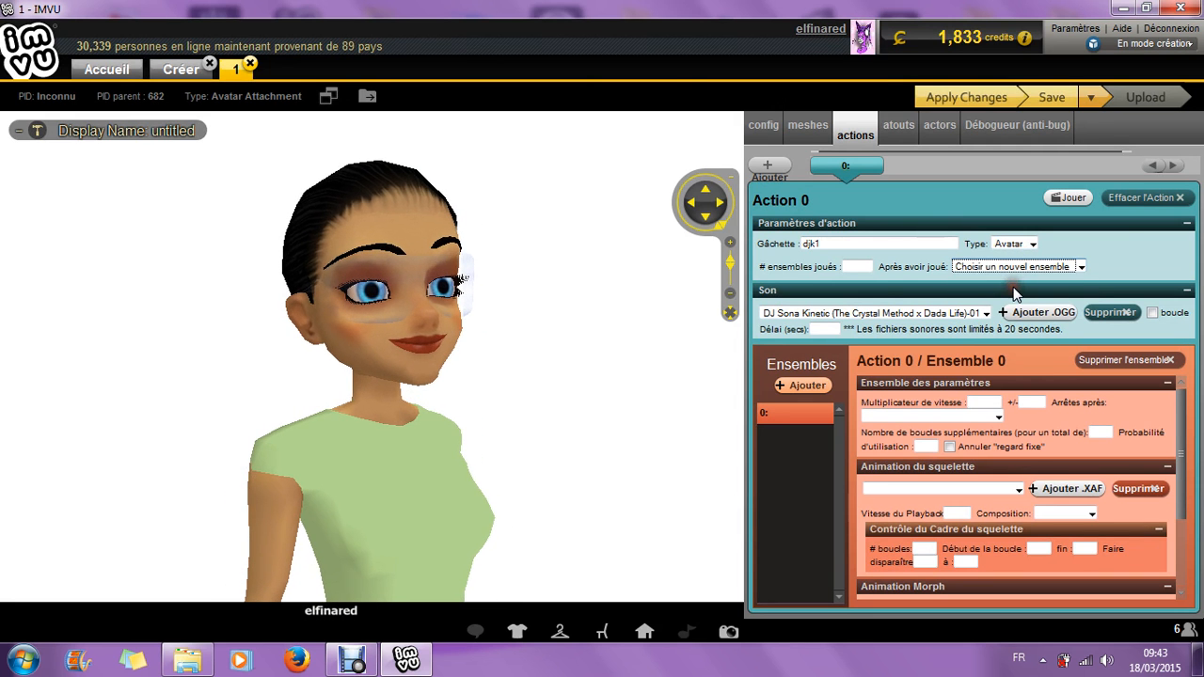
{"action": "left_click", "coordinate": [851, 266]}
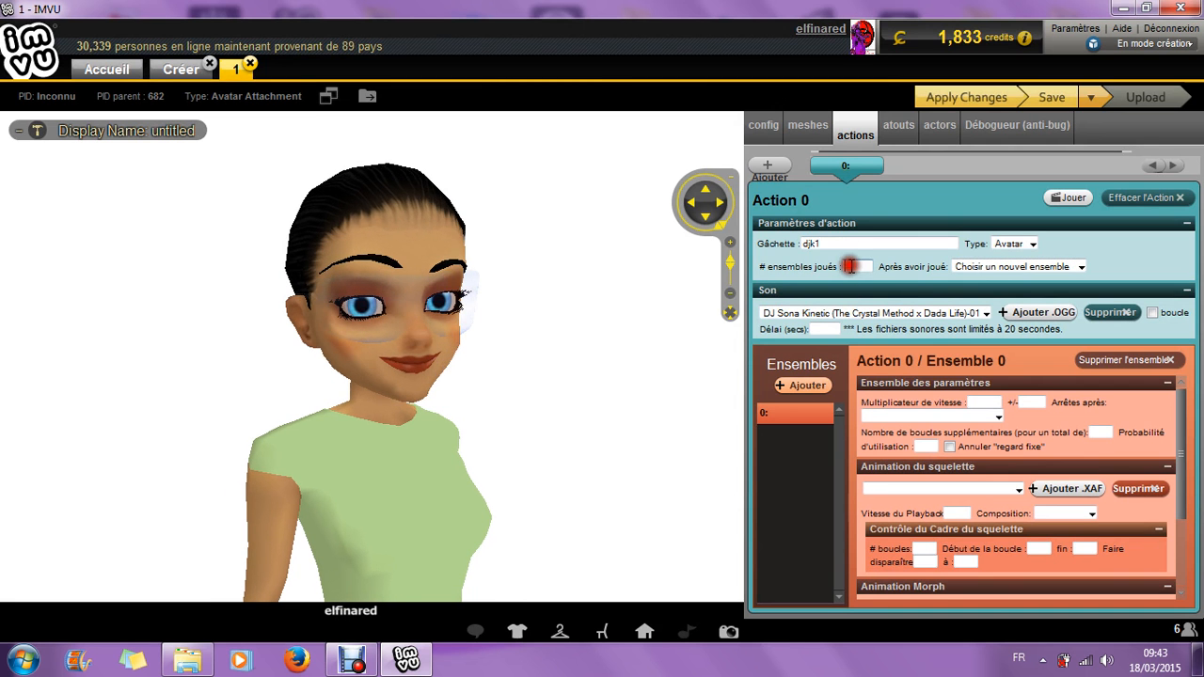
{"action": "type", "text": "1"}
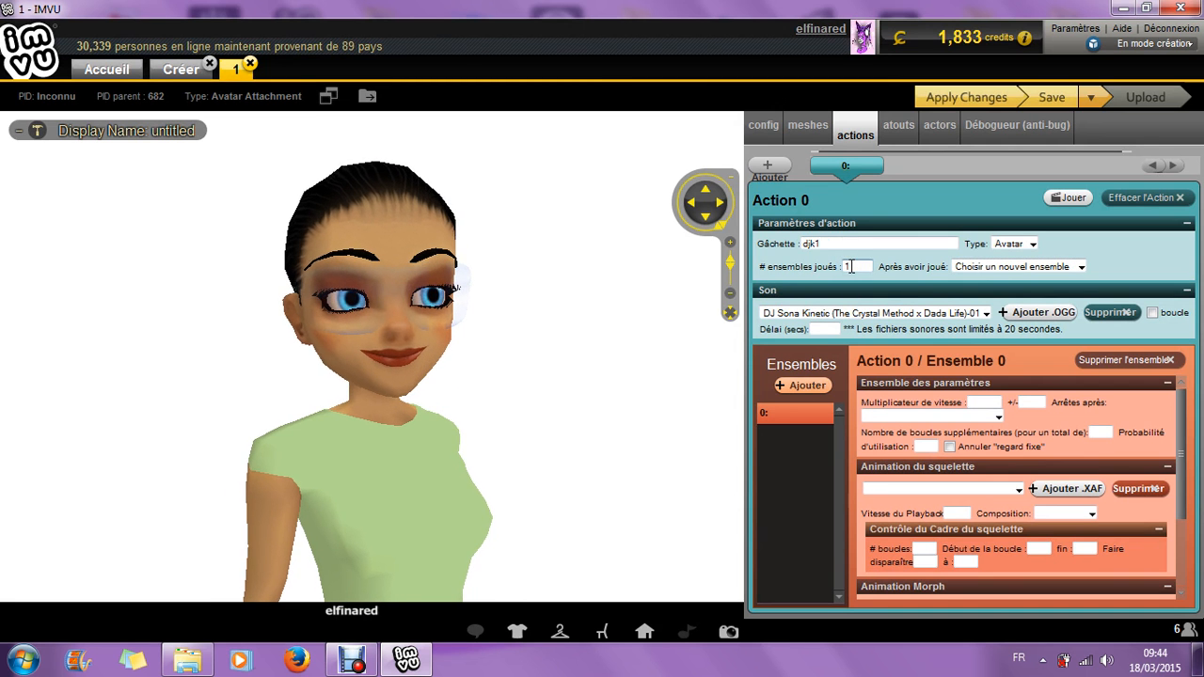
Set the sound delay of Action 0 to 0 seconds and apply the changes to the product
{"action": "left_click", "coordinate": [823, 329]}
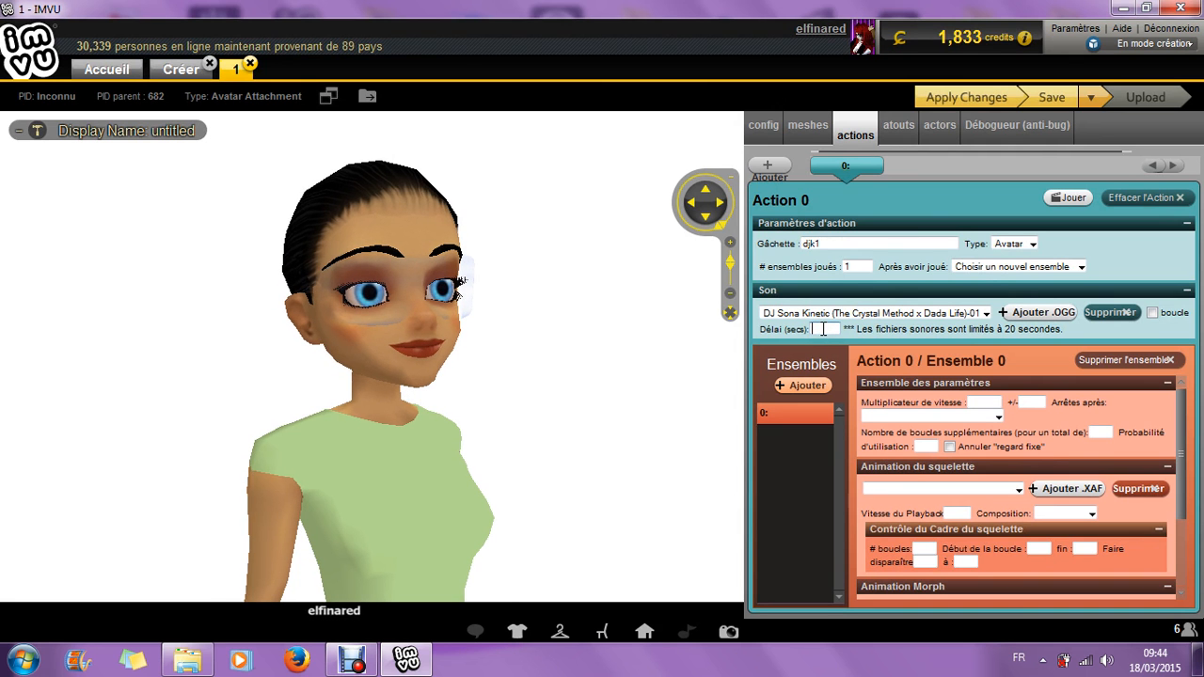
{"action": "type", "text": "0"}
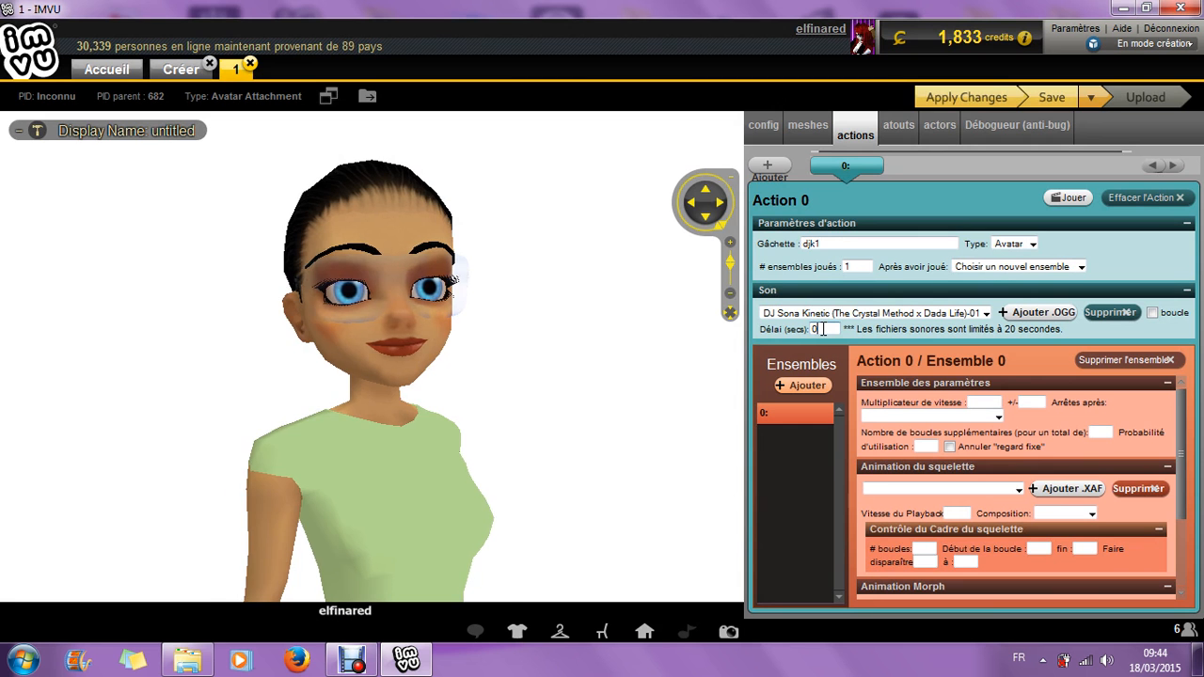
{"action": "left_click", "coordinate": [588, 444]}
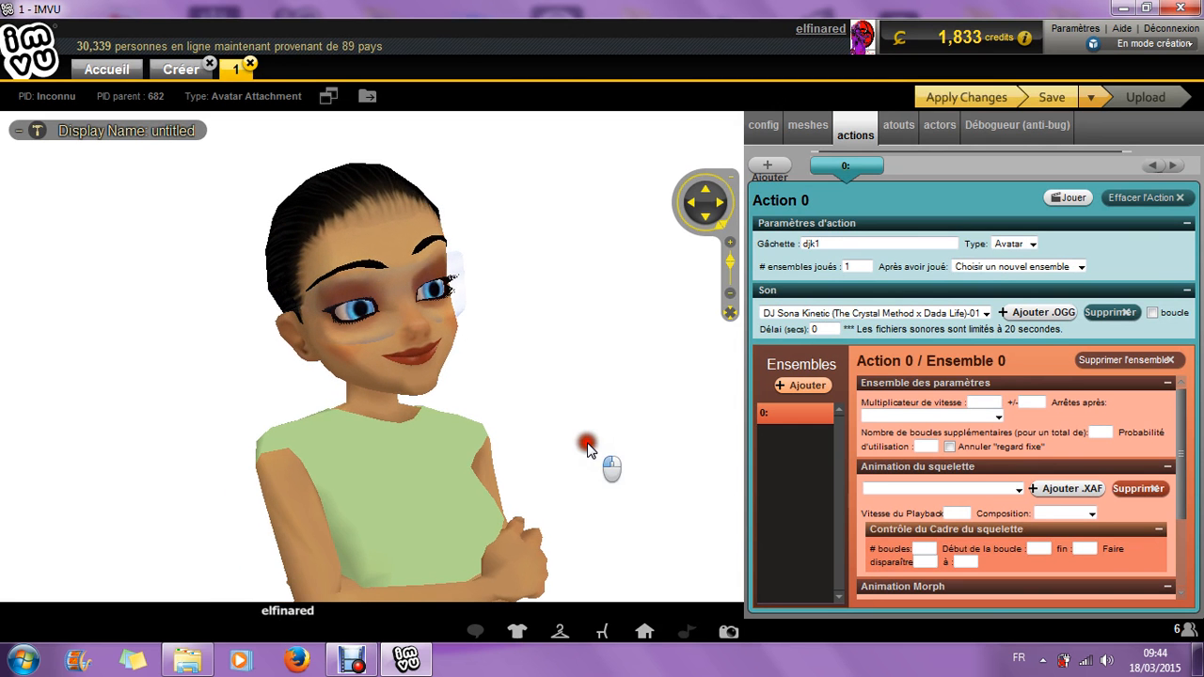
{"action": "left_click_drag", "start_coordinate": [587, 444], "coordinate": [523, 452]}
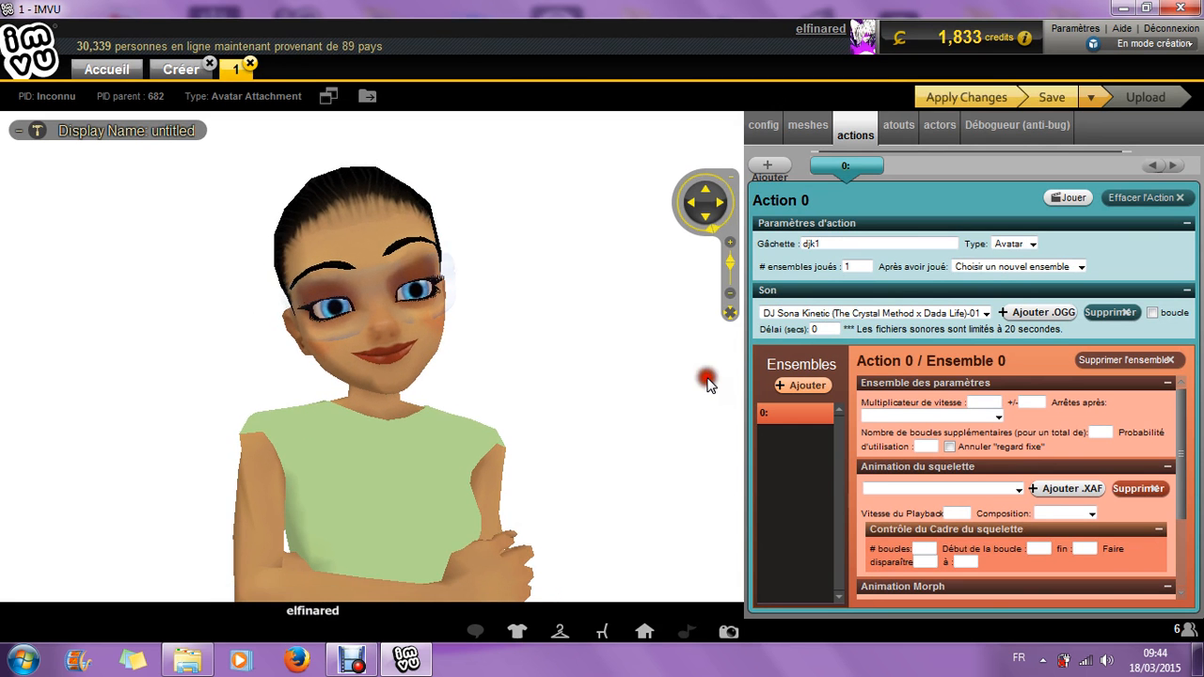
{"action": "left_click", "coordinate": [944, 98]}
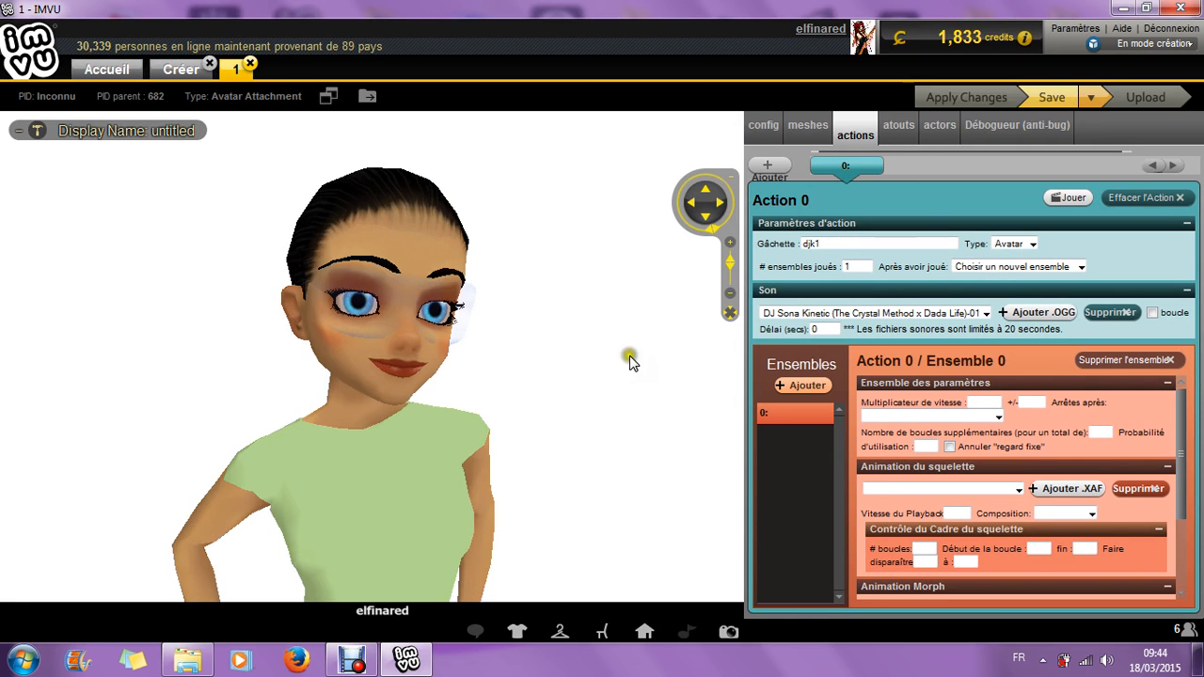
Examine the avatar wearing the transparent glasses from several angles and distances in the preview
{"action": "mouse_move", "coordinate": [527, 462]}
{"action": "left_mouse_down"}
{"action": "mouse_move", "coordinate": [584, 468]}
{"action": "mouse_move", "coordinate": [530, 471]}
{"action": "left_mouse_up"}
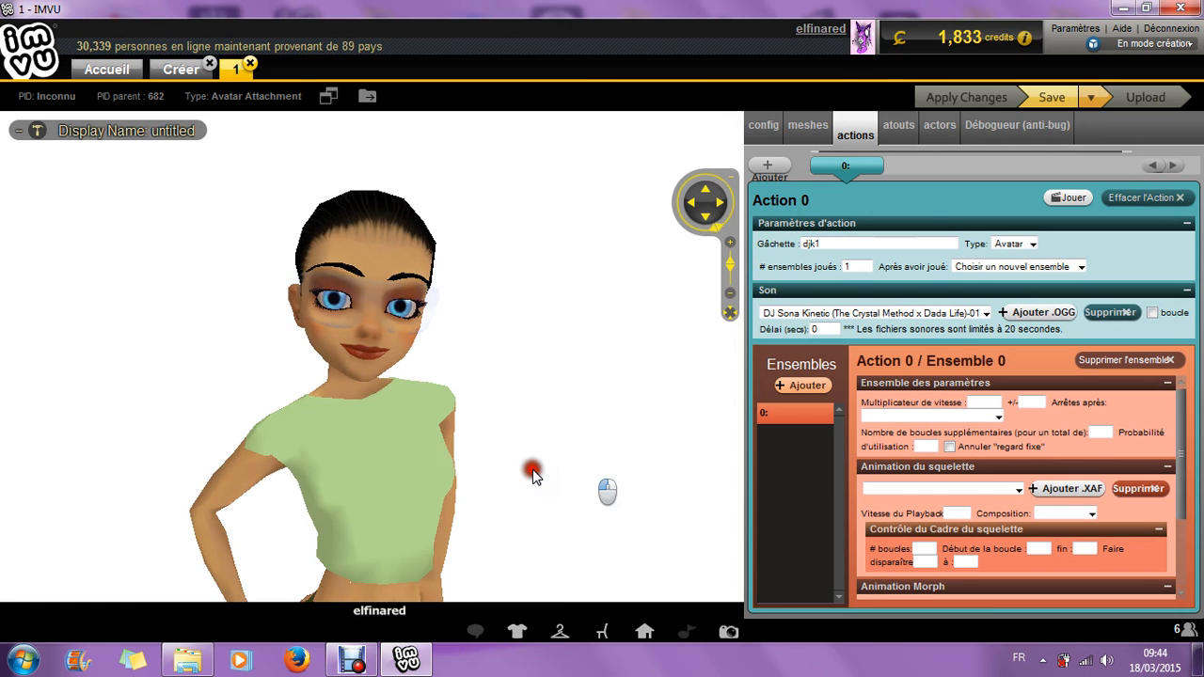
{"action": "left_click", "coordinate": [506, 464]}
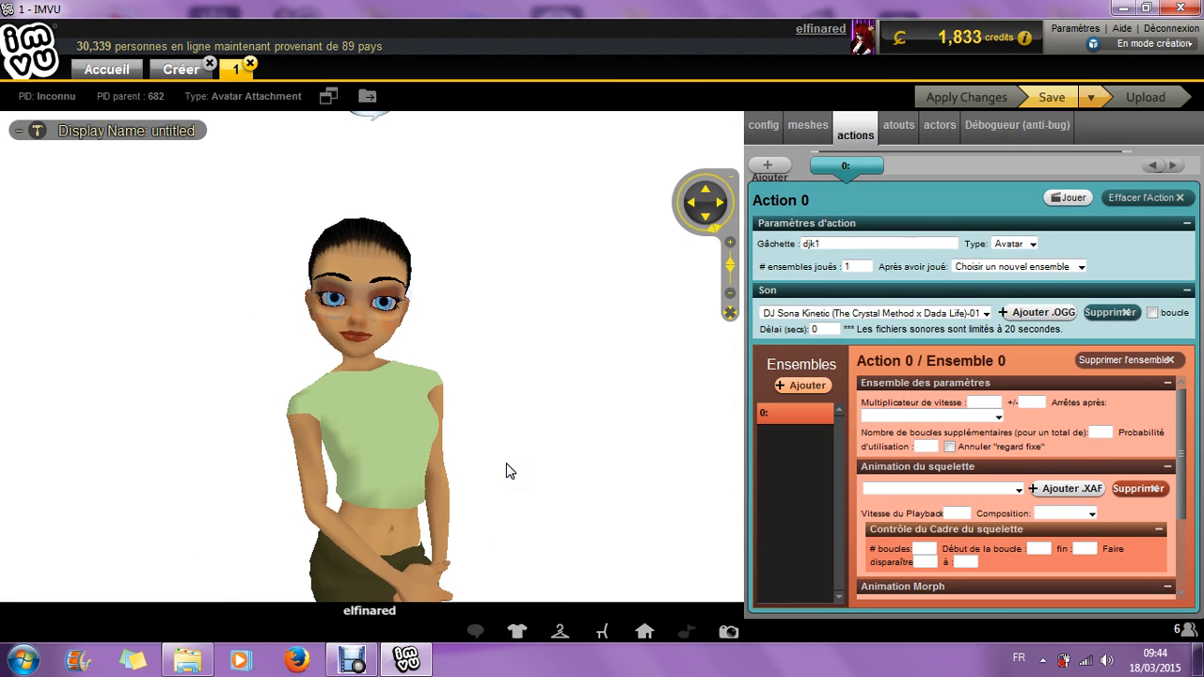
{"action": "left_click", "coordinate": [510, 465]}
{"action": "left_click_drag", "start_coordinate": [511, 462], "coordinate": [484, 464]}
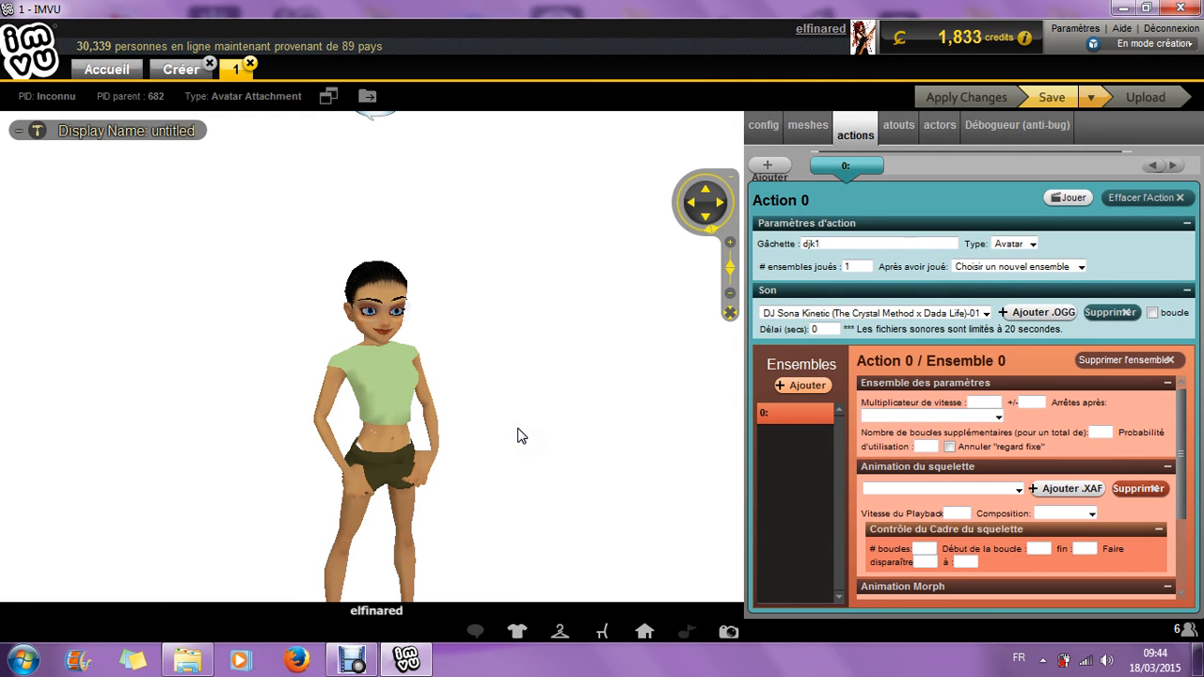
{"action": "scroll", "coordinate": [517, 436], "scroll_direction": "up", "scroll_amount": 3}
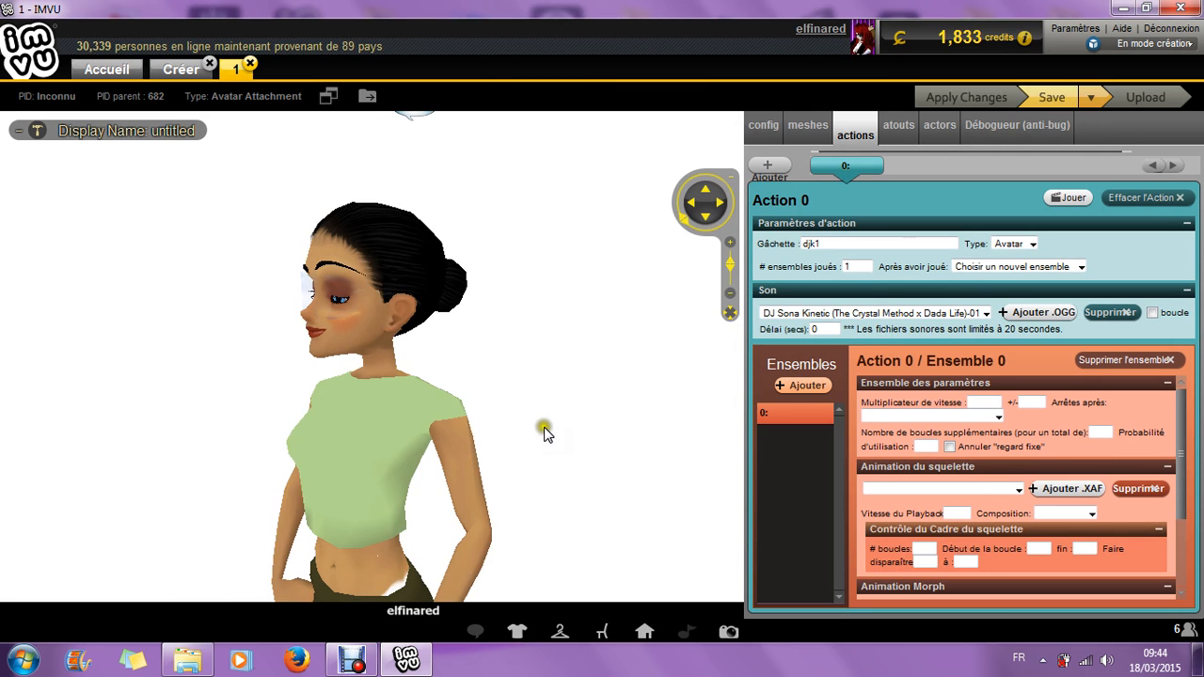
{"action": "left_click_drag", "start_coordinate": [544, 433], "coordinate": [607, 458]}
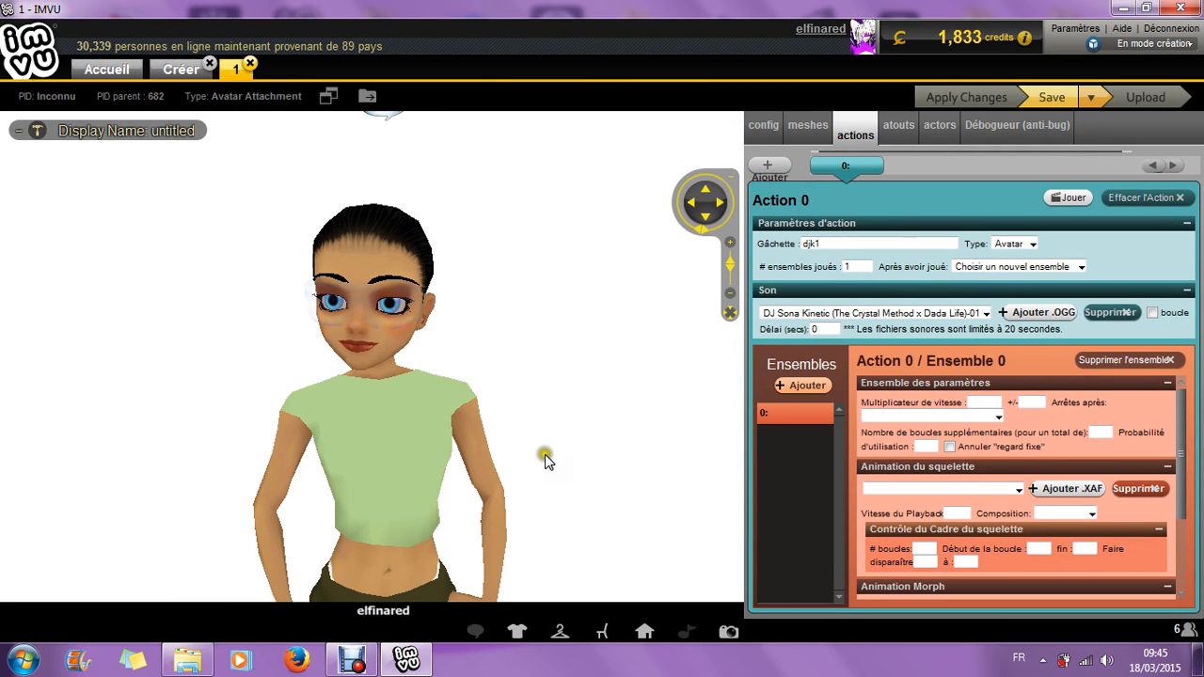
{"action": "left_click_drag", "start_coordinate": [491, 477], "coordinate": [449, 449]}
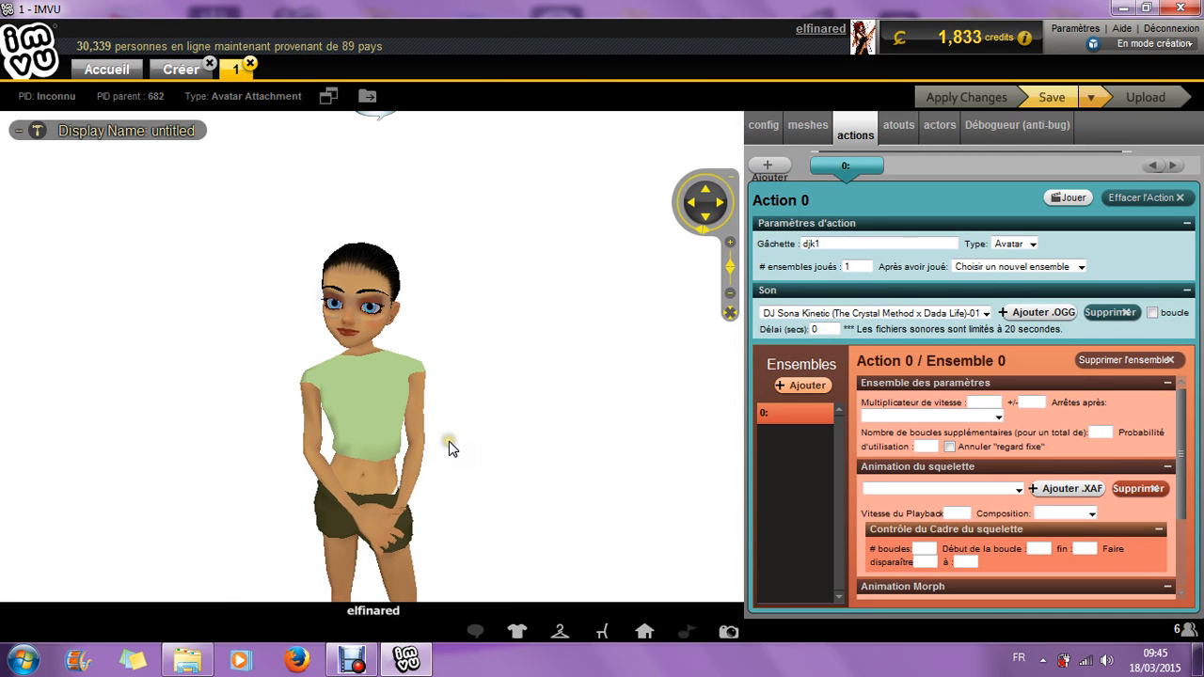
{"action": "left_click_drag", "start_coordinate": [449, 449], "coordinate": [532, 430]}
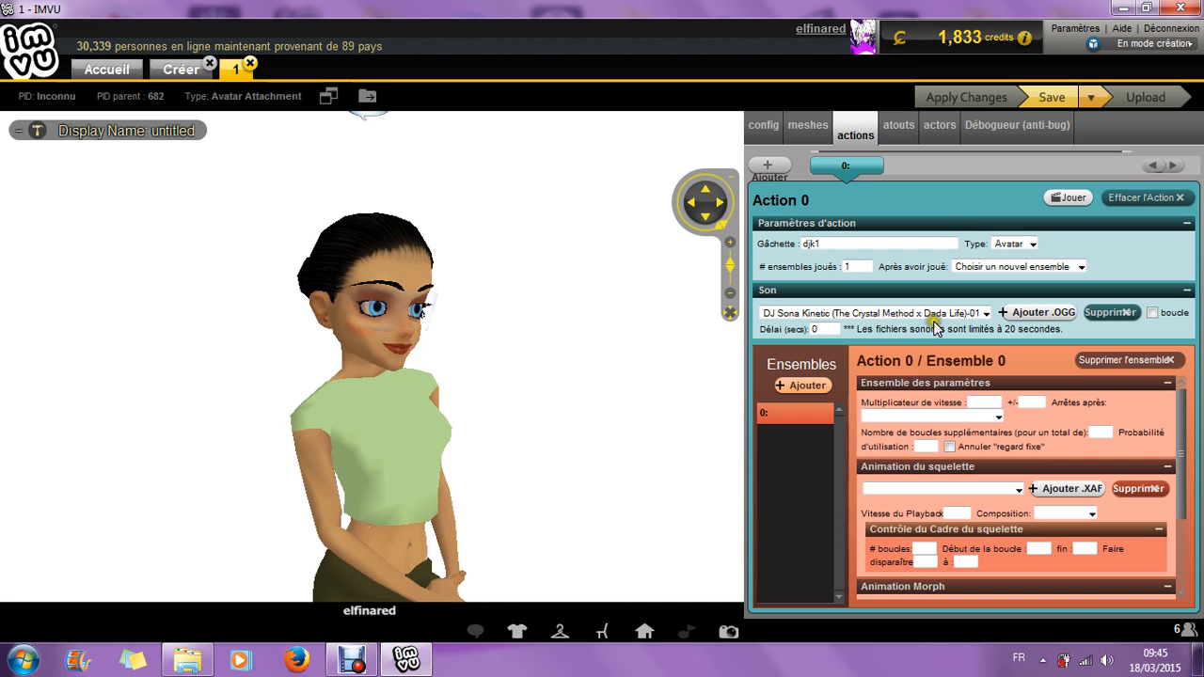
{"action": "left_click", "coordinate": [978, 200]}
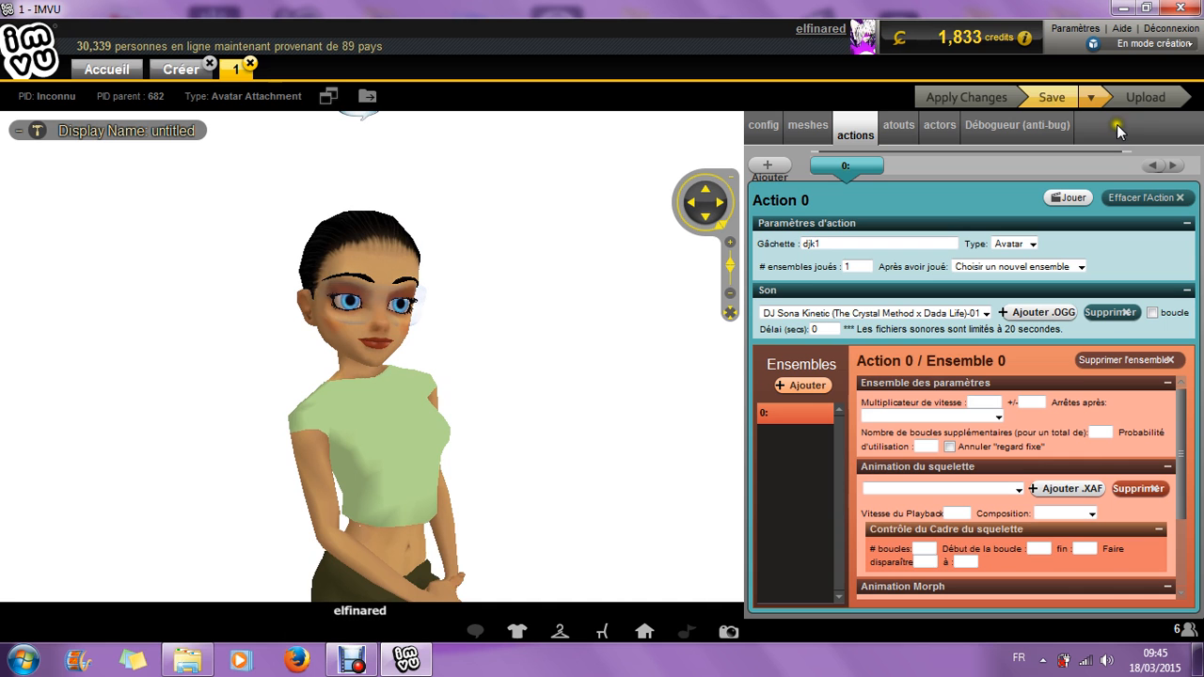
{"action": "left_click", "coordinate": [893, 296]}
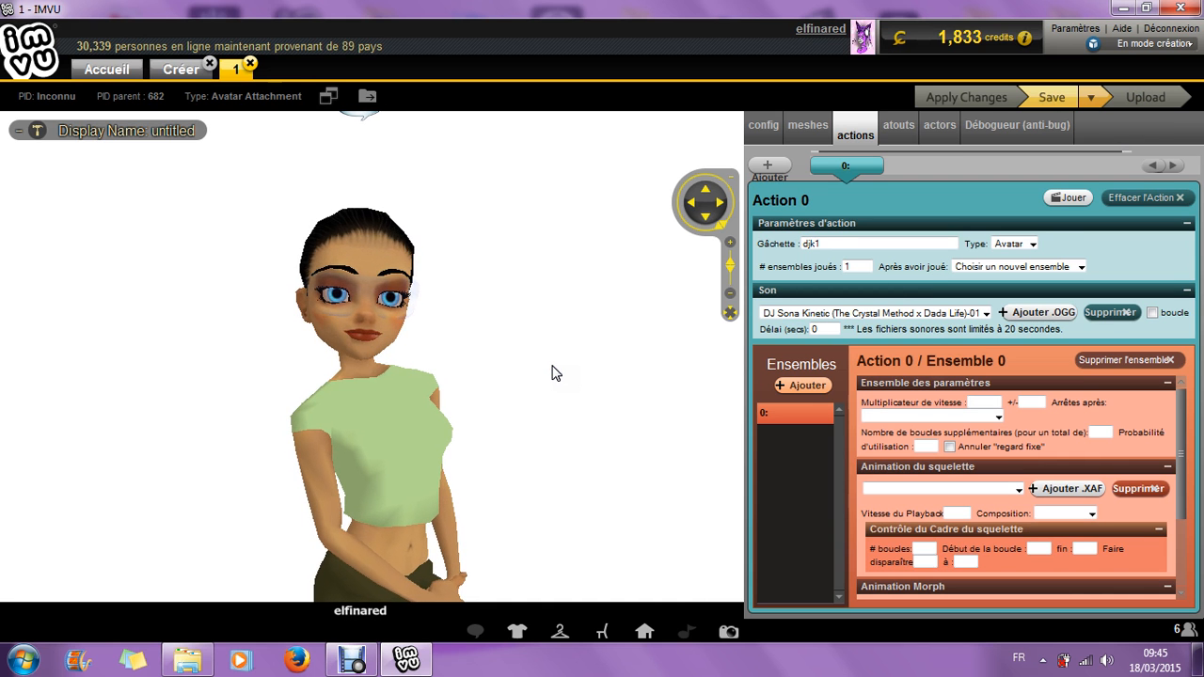
Save the product, and open the shop submission form to review its fields, closing it without submitting
{"action": "left_click", "coordinate": [1052, 98]}
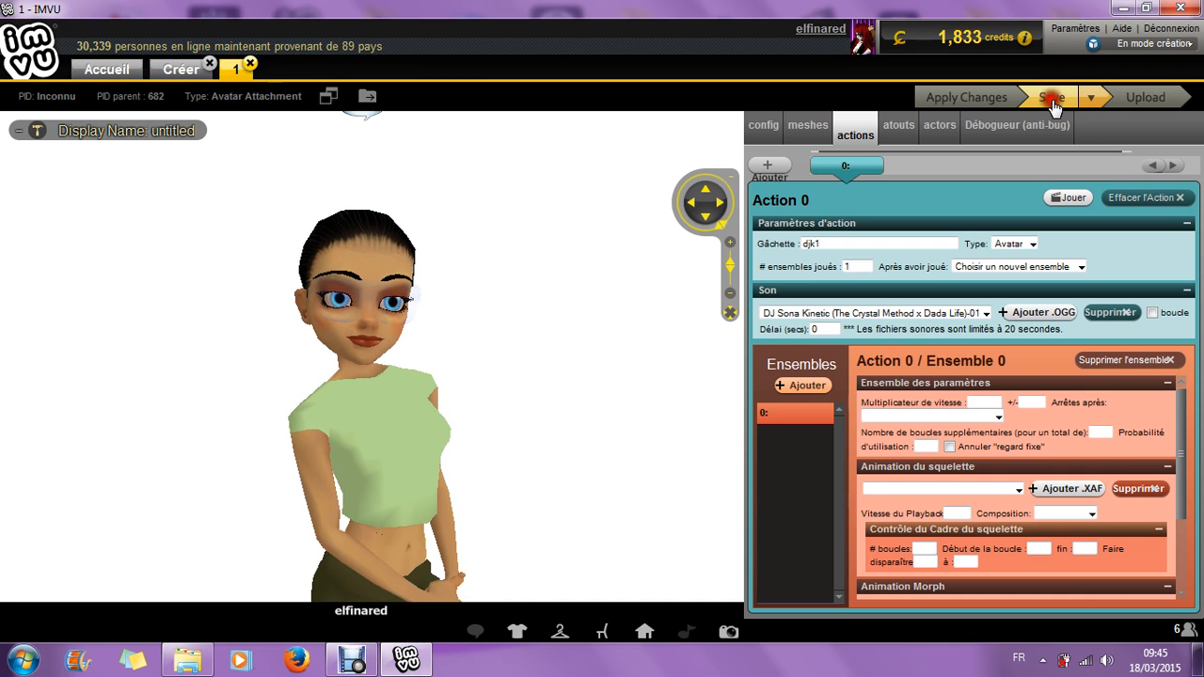
{"action": "left_click", "coordinate": [1052, 99]}
{"action": "left_click", "coordinate": [1085, 128]}
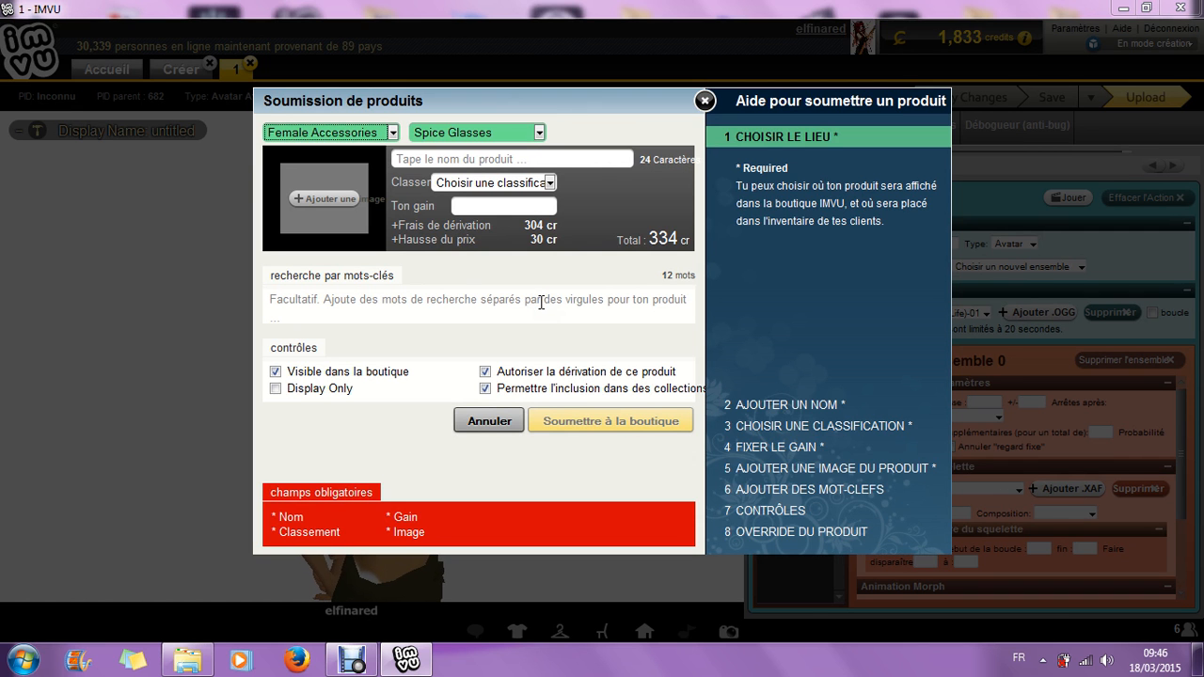
{"action": "left_click", "coordinate": [704, 101]}
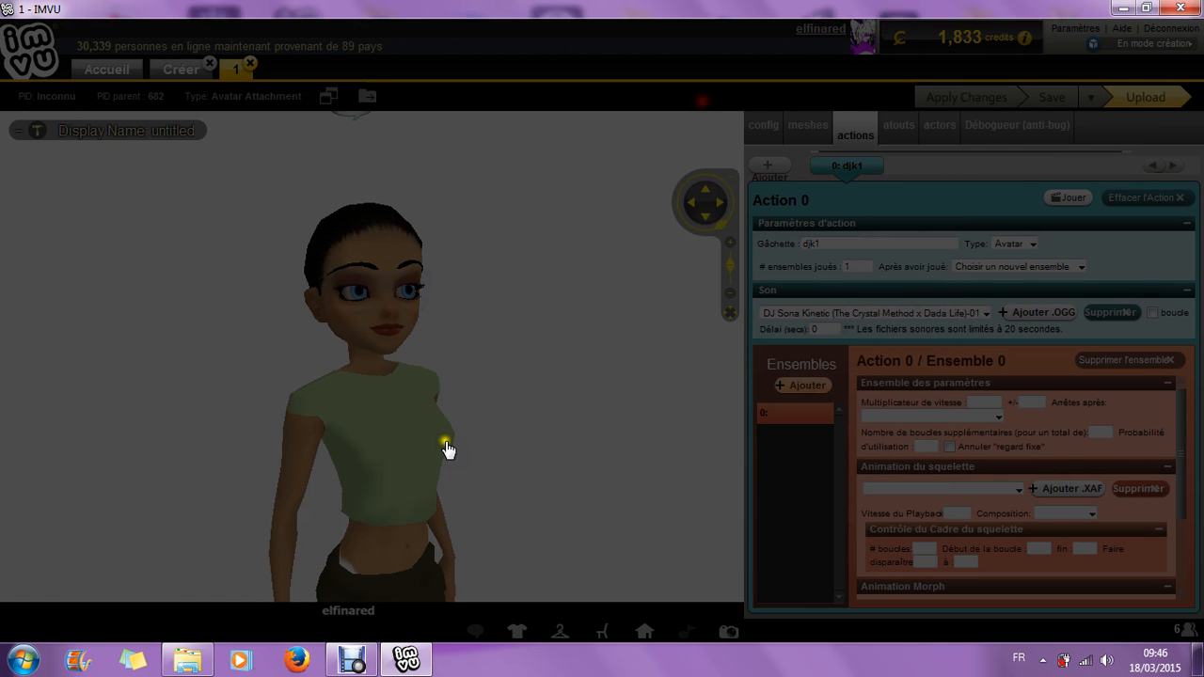
{"action": "mouse_move", "coordinate": [351, 661]}
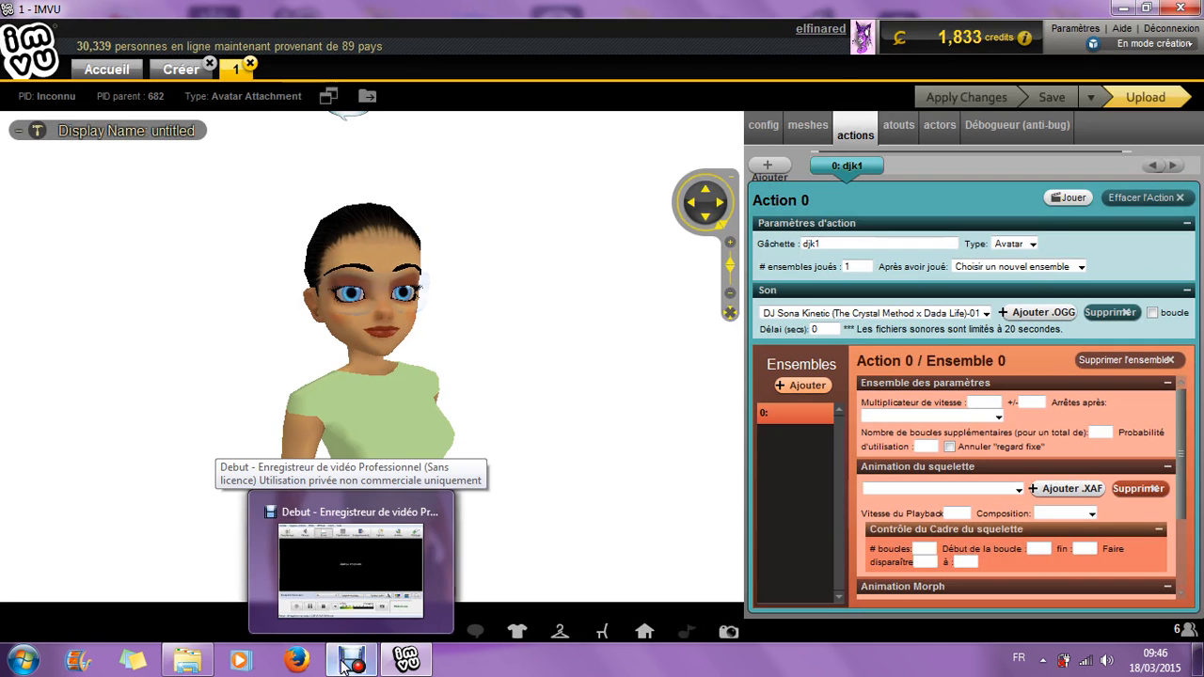